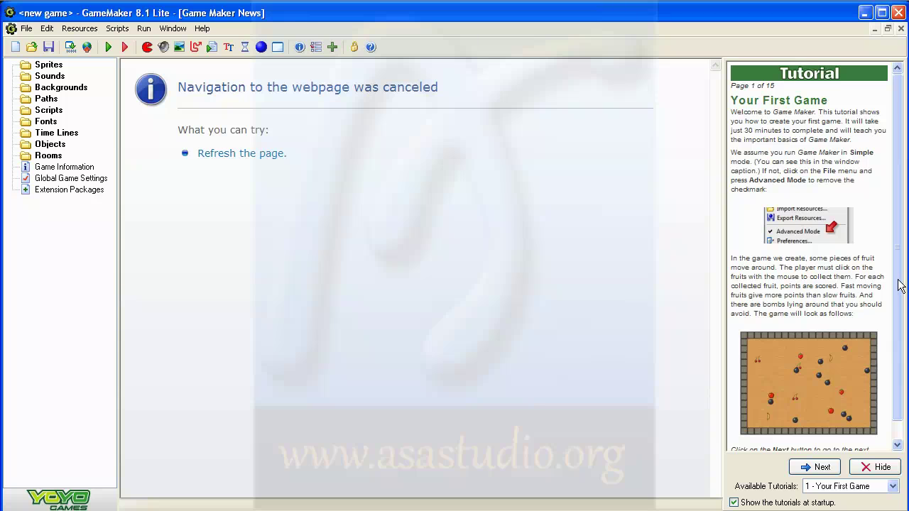
Step: Browse the Your First Game tutorial up to page 7, covering sprites, collision events and testing the game
drag(900, 286, 900, 360)
click(817, 466)
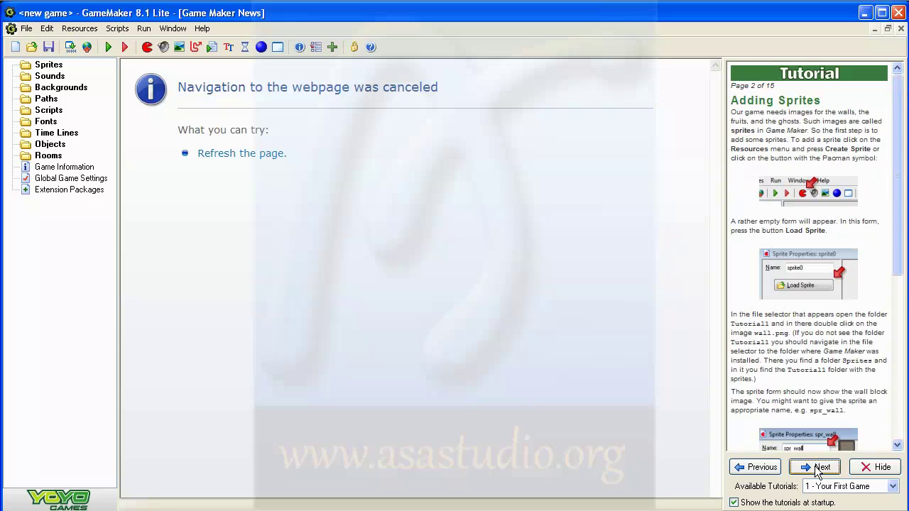
click(818, 466)
click(817, 467)
click(818, 467)
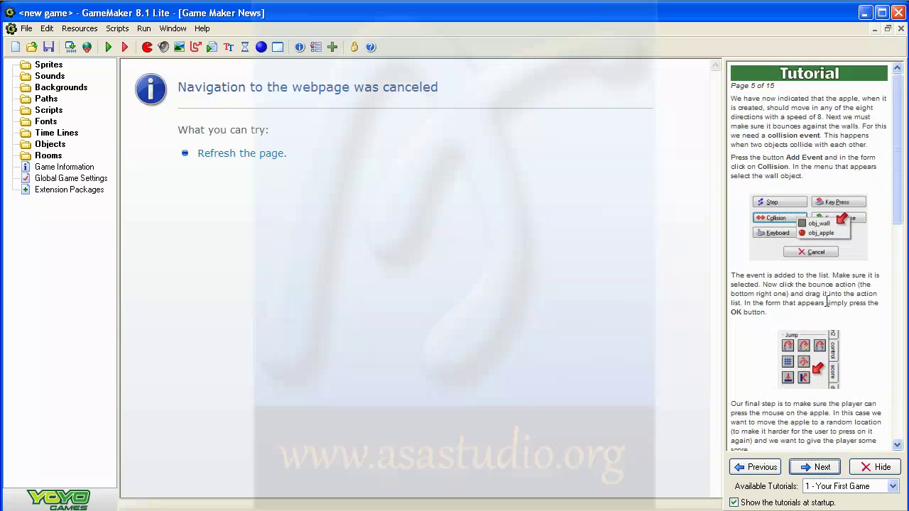
drag(896, 186, 901, 426)
click(824, 469)
click(824, 468)
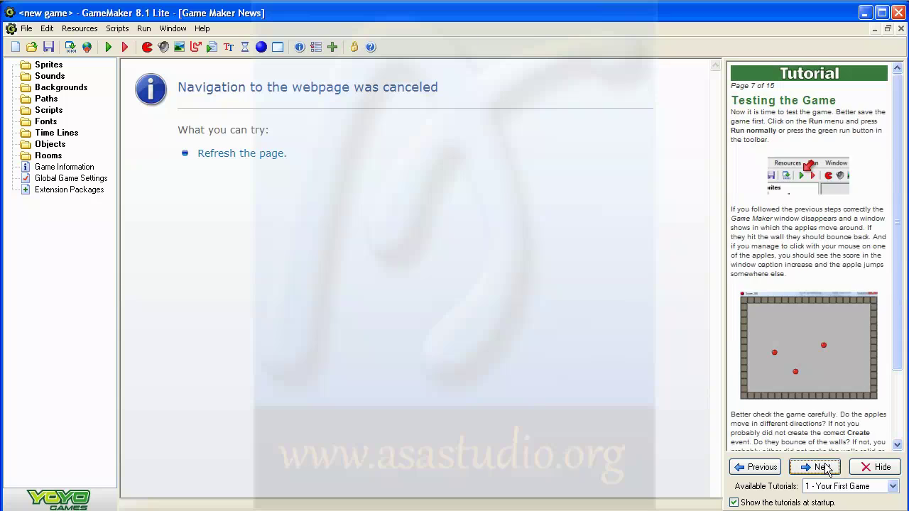
Step: Hide the tutorial pane and close the Game Maker News page
click(883, 467)
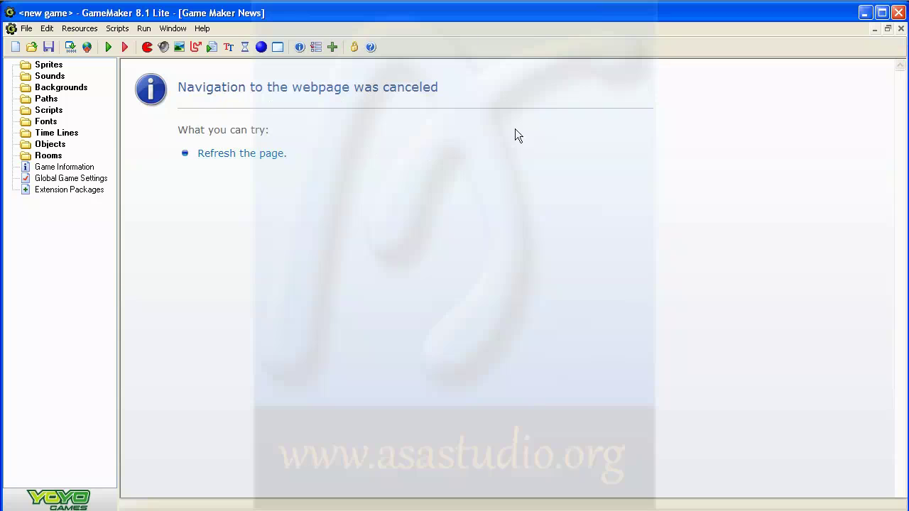
click(900, 29)
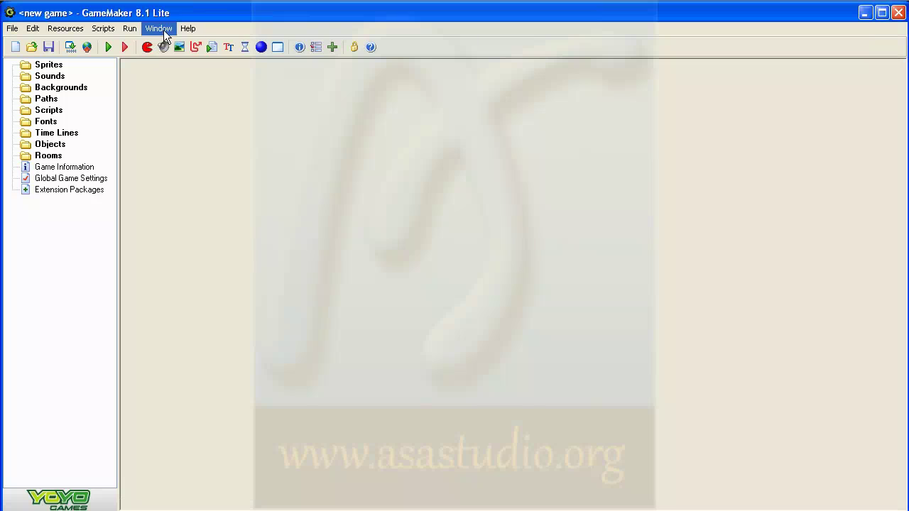
click(190, 29)
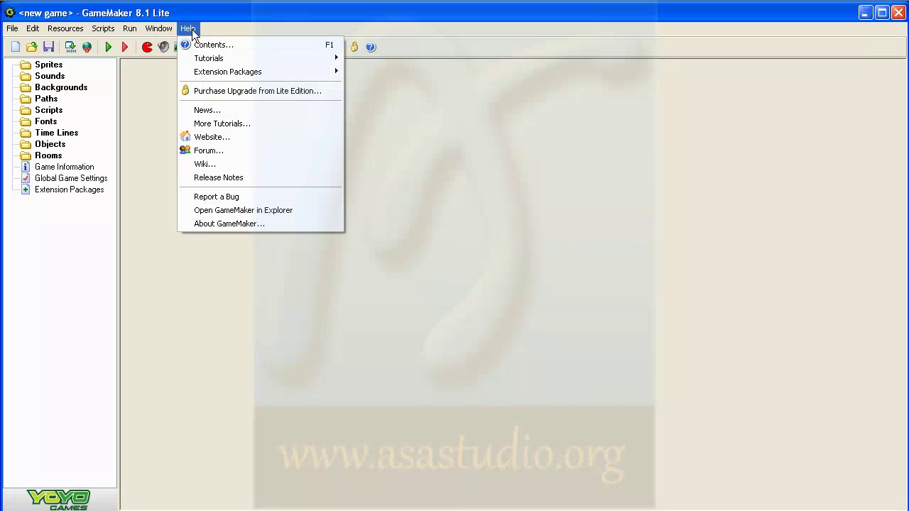
mouse_move(159, 33)
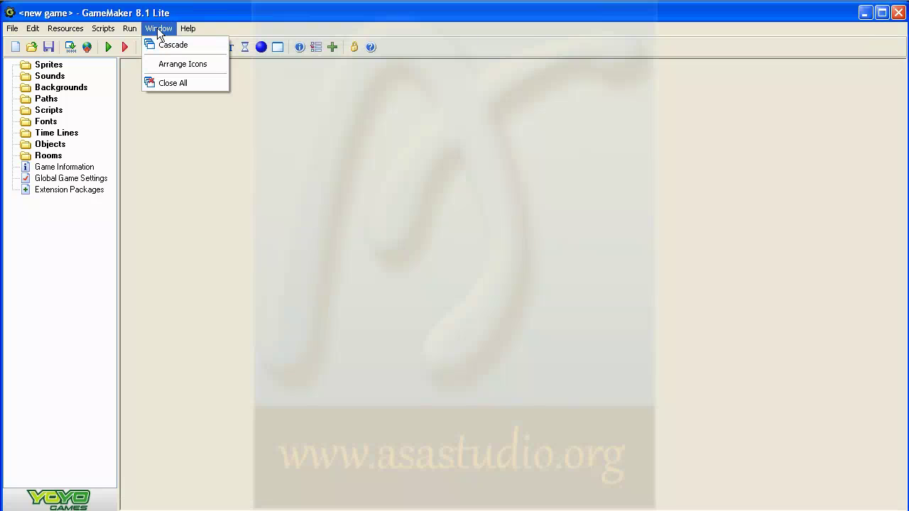
mouse_move(129, 30)
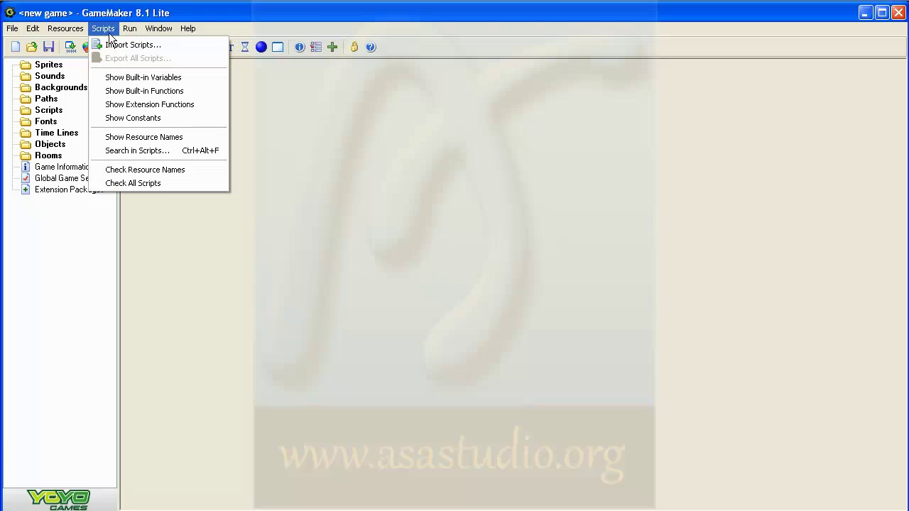
mouse_move(79, 30)
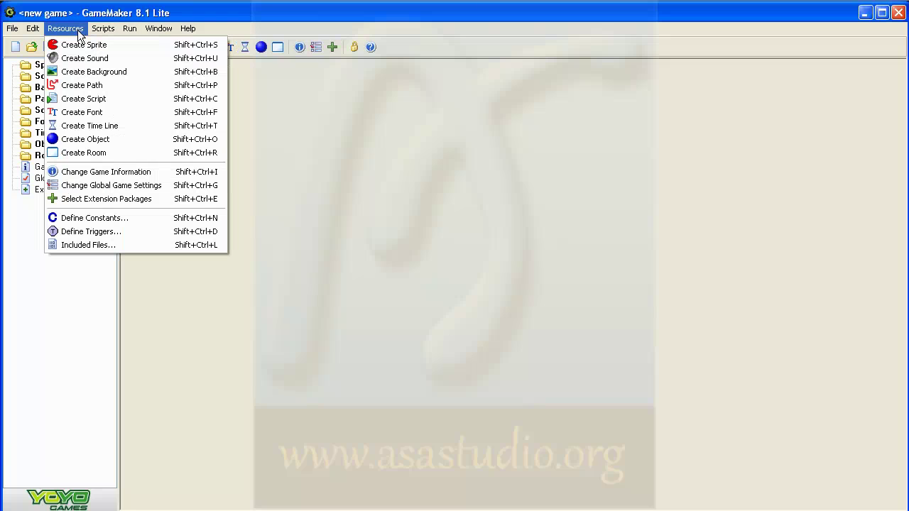
mouse_move(31, 31)
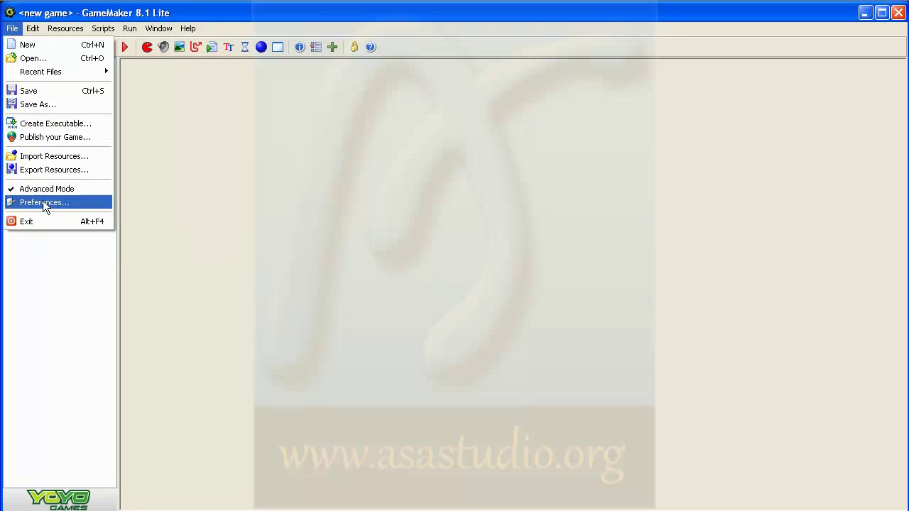
click(174, 112)
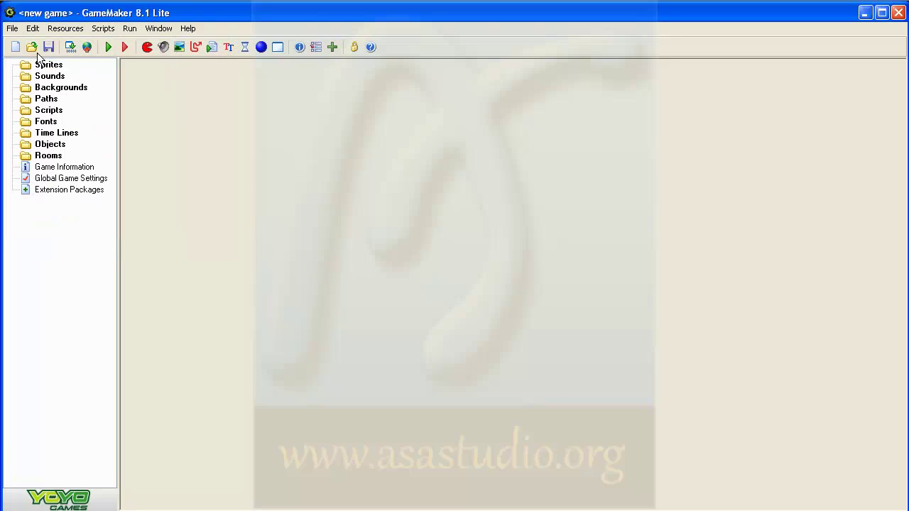
Step: Look through the resource categories one by one, from Sprites down to Rooms
click(48, 67)
click(49, 77)
click(50, 88)
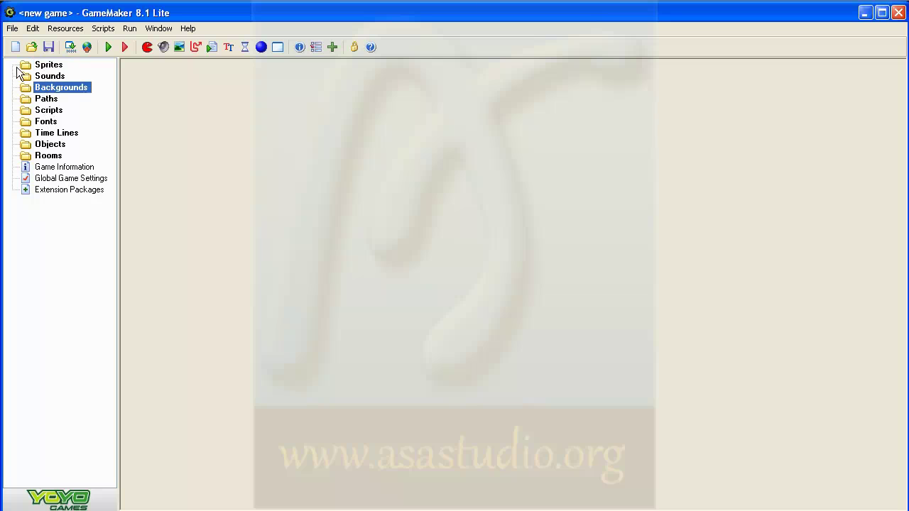
click(46, 99)
click(46, 110)
click(45, 122)
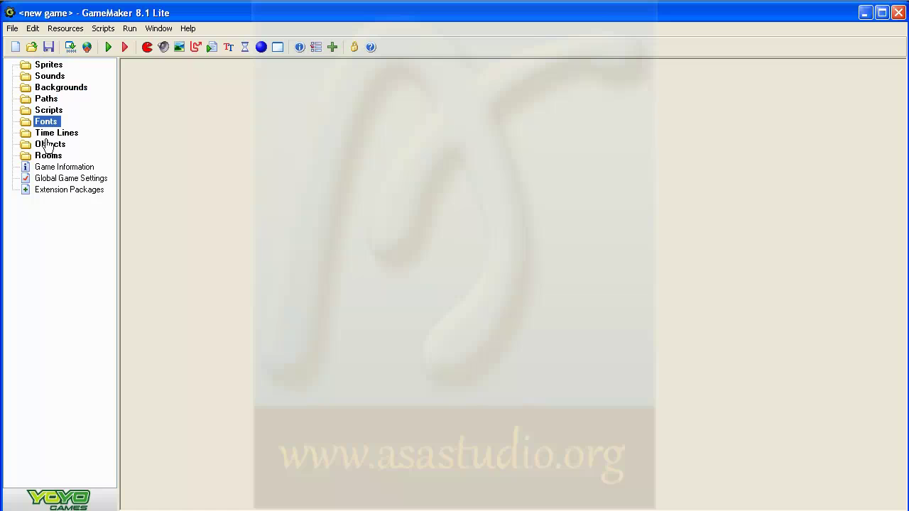
click(48, 134)
click(46, 145)
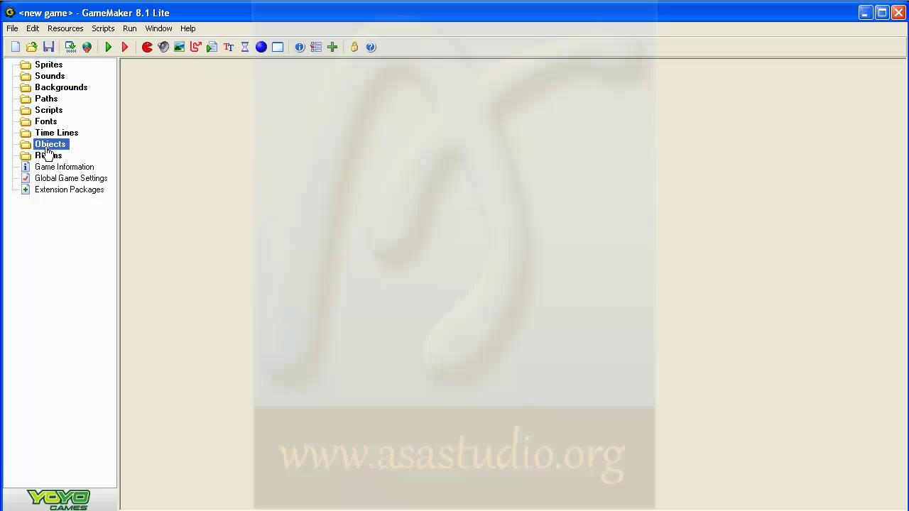
click(44, 159)
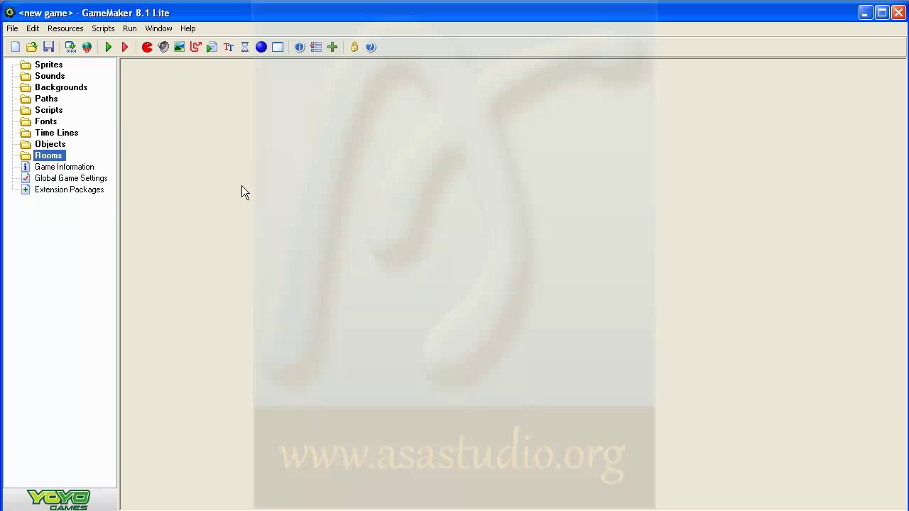
Step: Try to run the empty game in normal mode
click(135, 30)
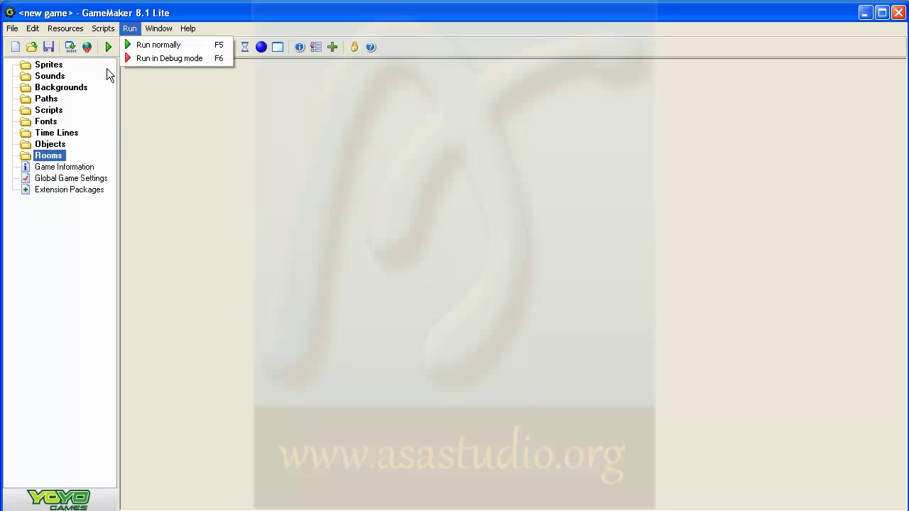
click(109, 59)
click(128, 29)
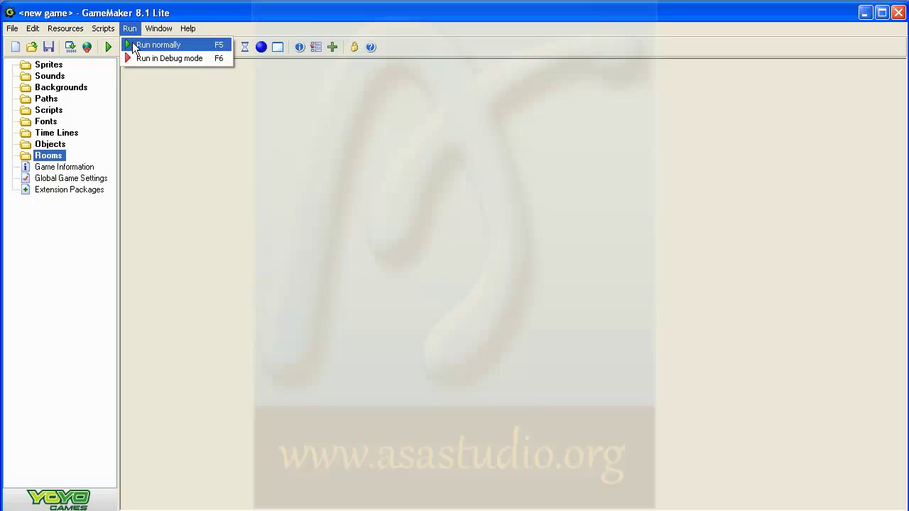
click(133, 44)
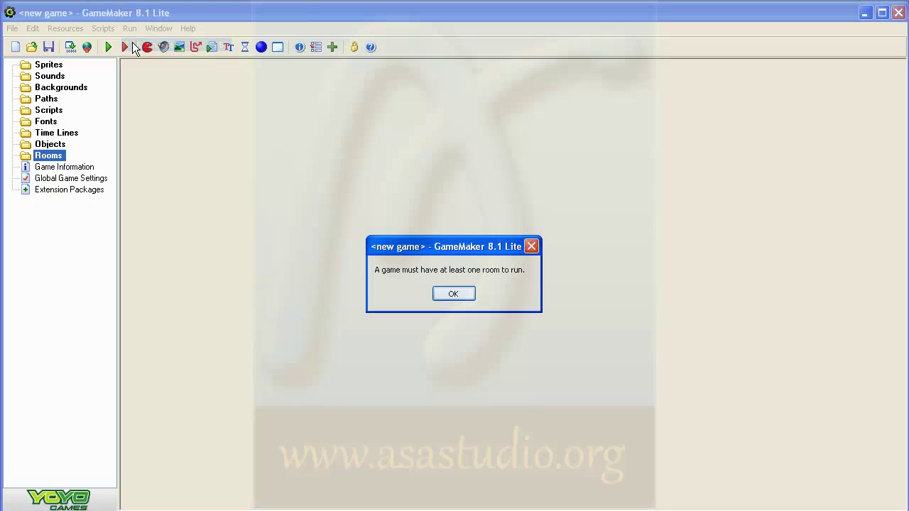
click(454, 294)
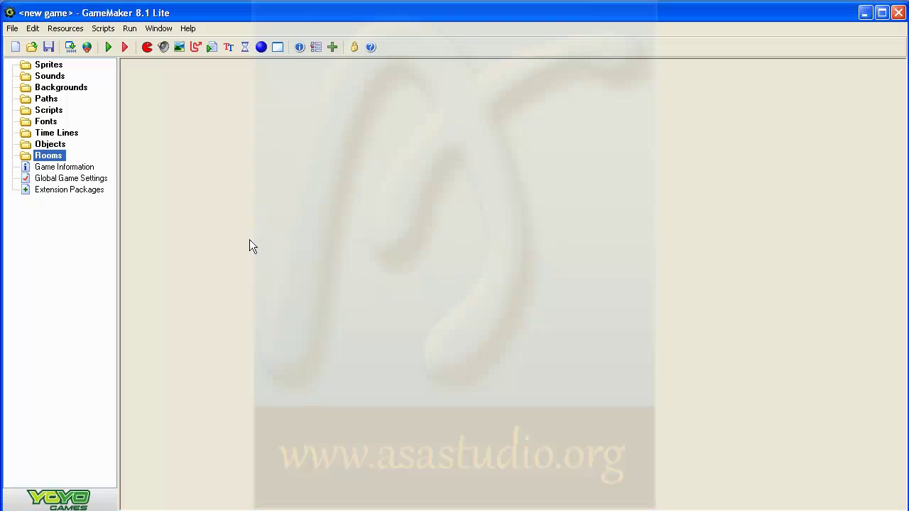
Step: Create a new room in the Rooms group
right_click(44, 161)
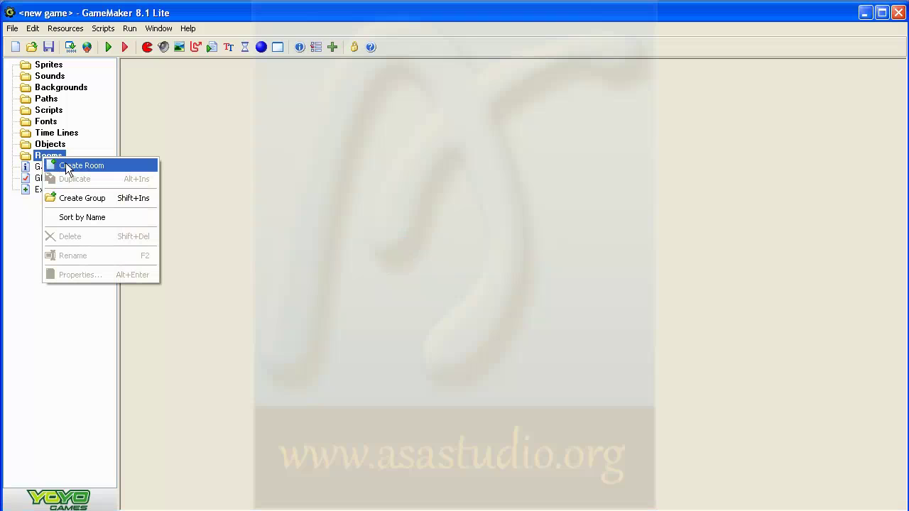
click(67, 168)
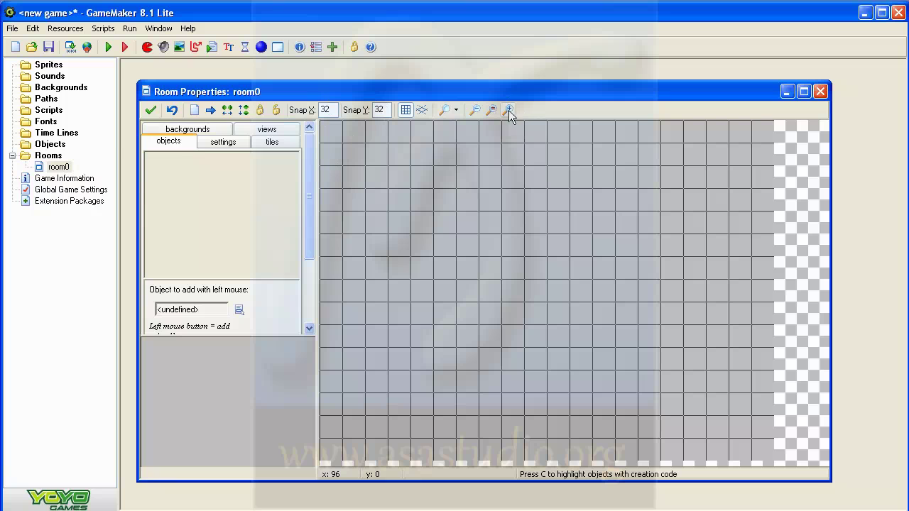
Step: Examine the new room's background, view and tile options
click(187, 127)
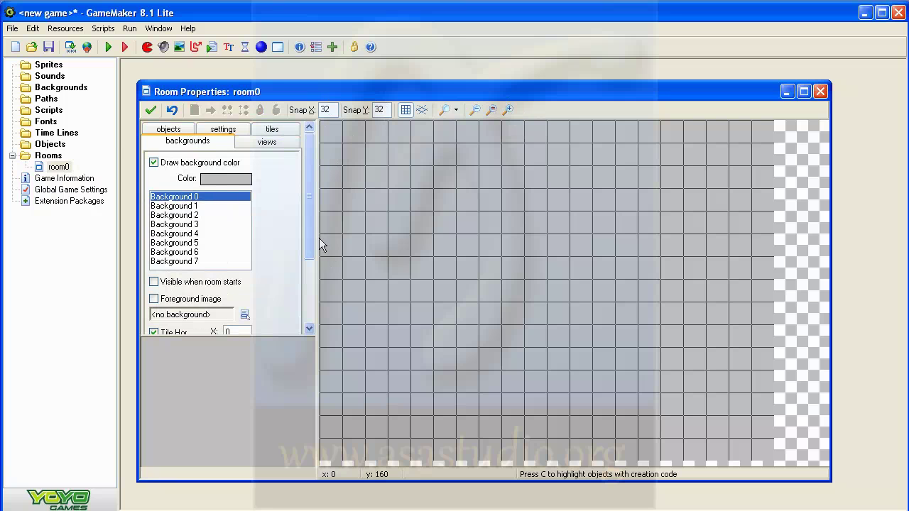
scroll(300, 299, down, 3)
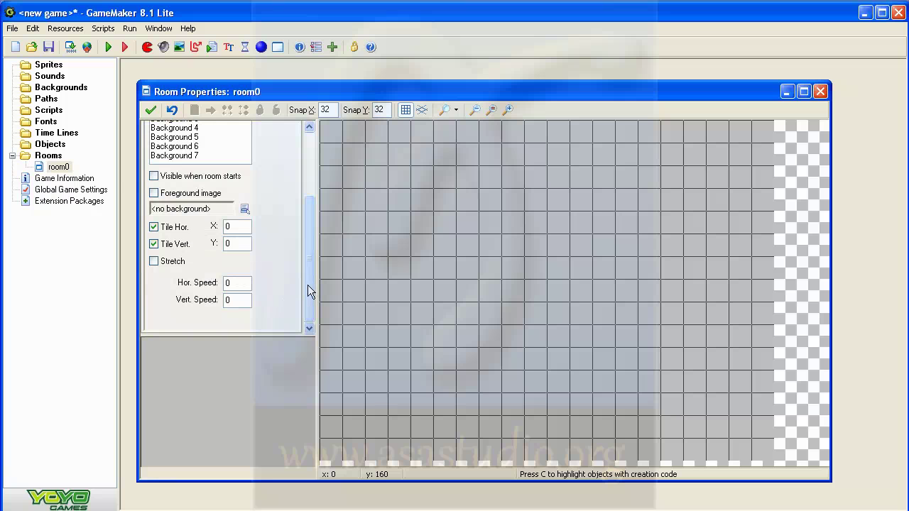
drag(308, 284, 309, 249)
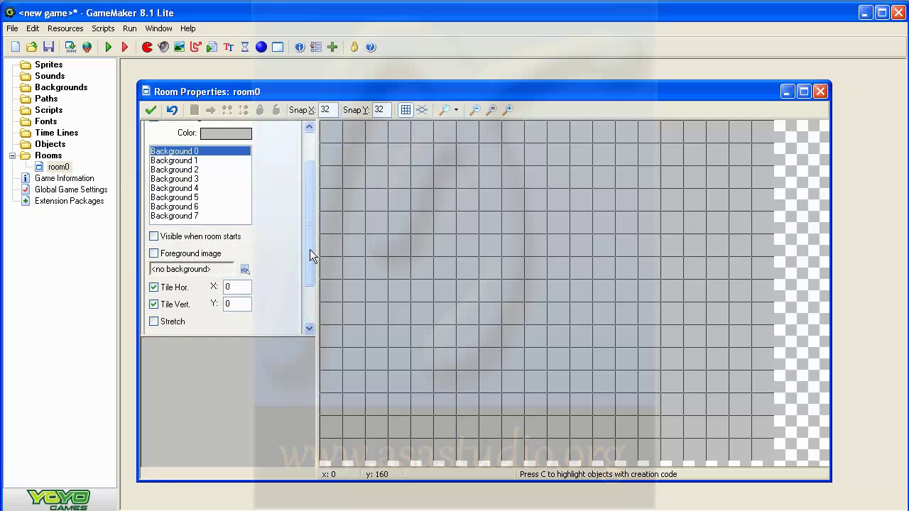
scroll(307, 177, up, 2)
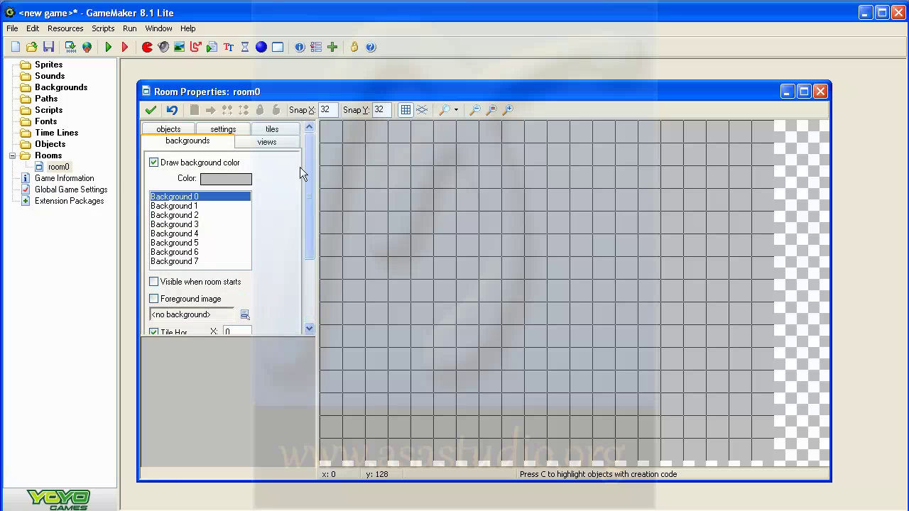
click(262, 143)
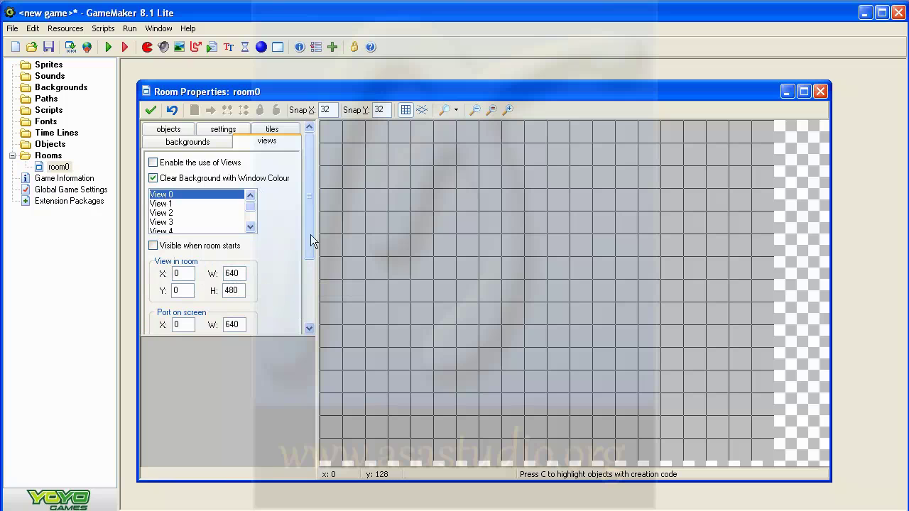
scroll(298, 302, down, 3)
drag(308, 280, 312, 156)
click(274, 132)
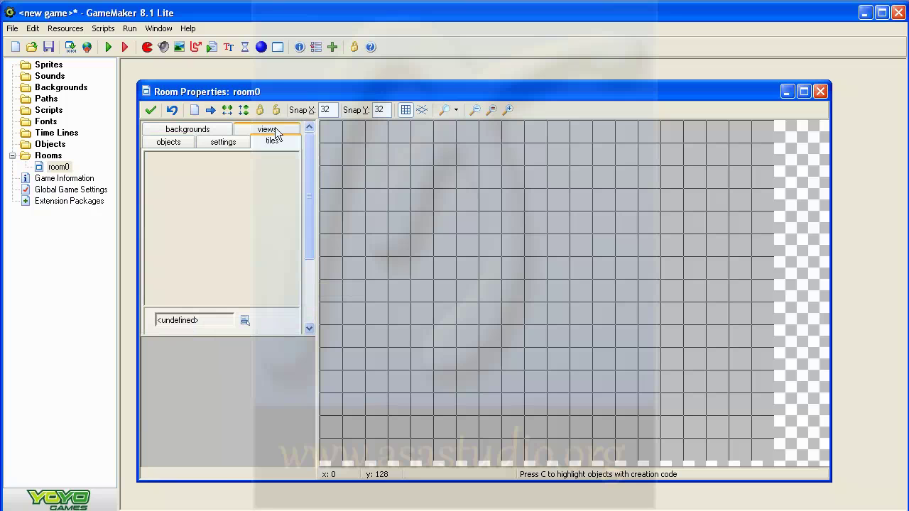
Step: Rename the room as abemGame in its settings and accept the room properties
click(222, 142)
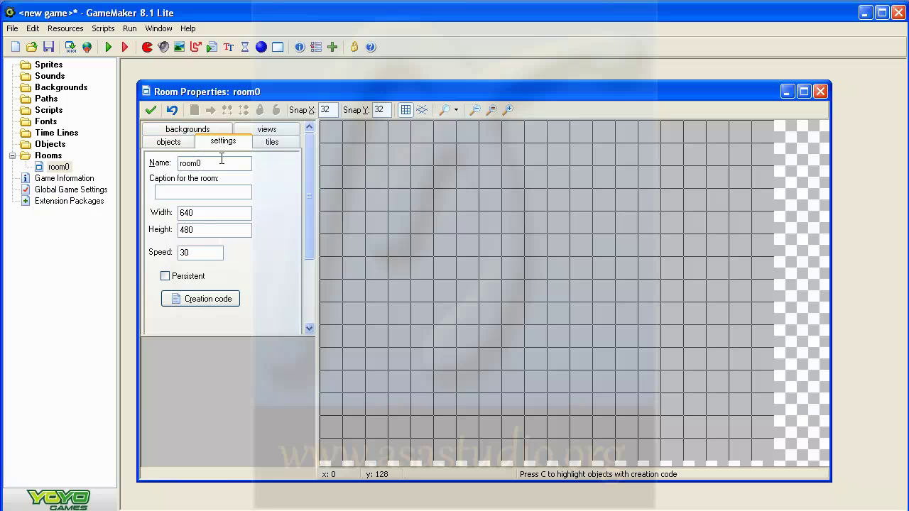
drag(221, 161, 154, 170)
text(abemGame)
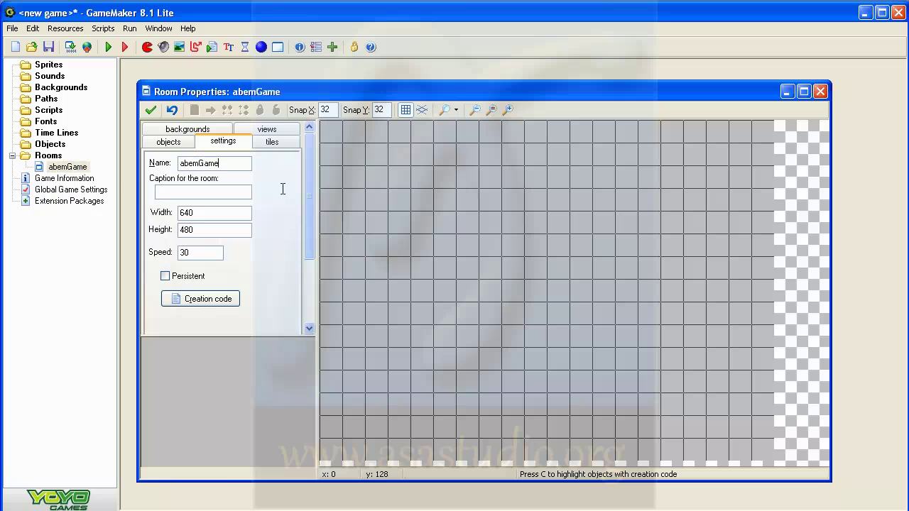
click(148, 111)
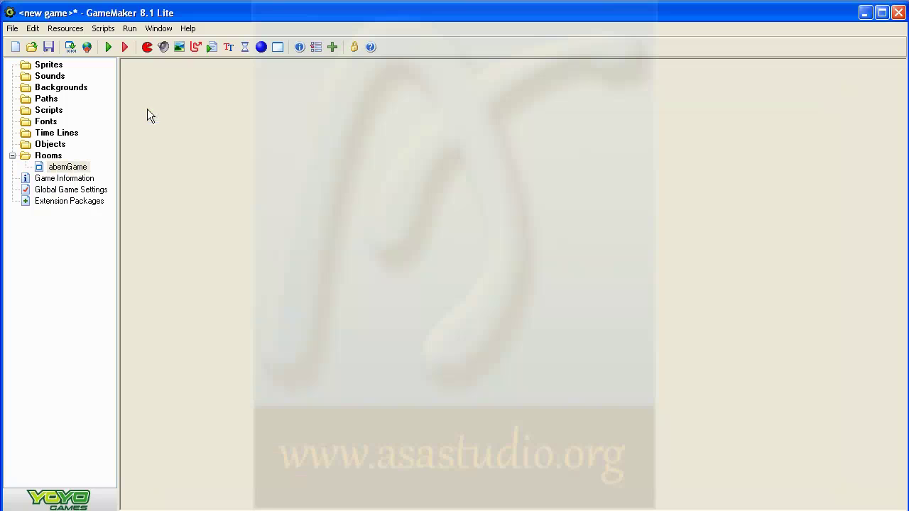
Step: Test-run the game with the abemGame room, and close the game window
click(55, 168)
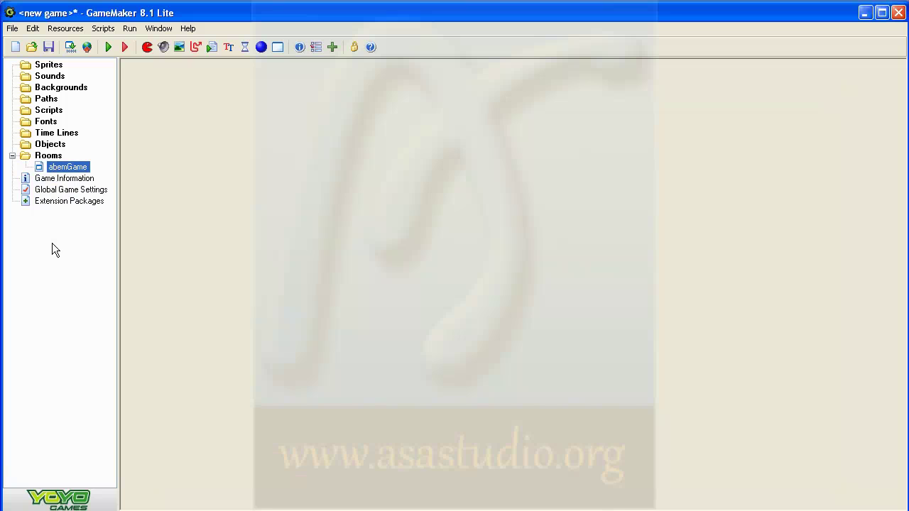
click(109, 48)
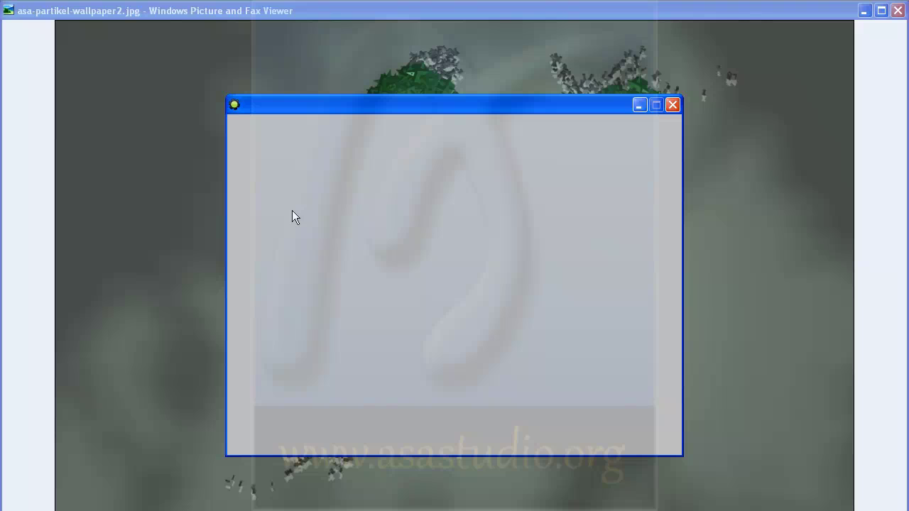
click(672, 105)
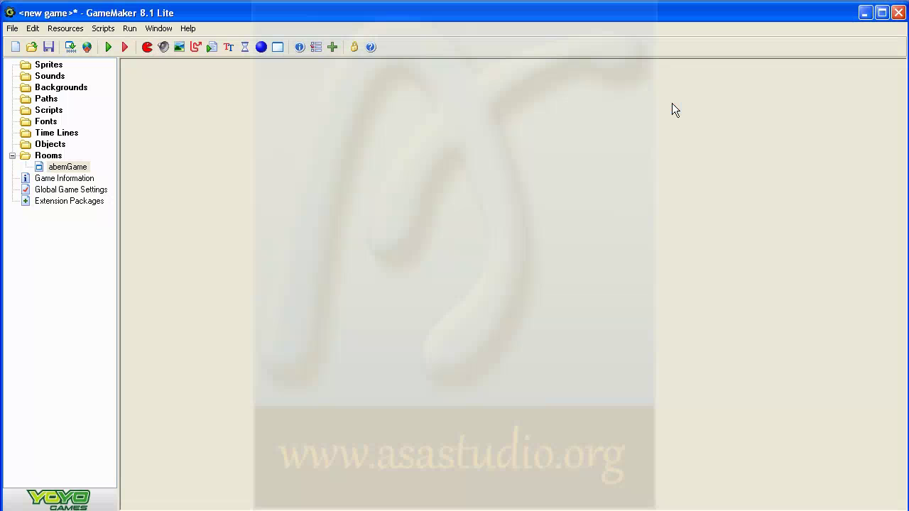
Step: Create a new sprite in the Sprites group and name it abemS
click(61, 169)
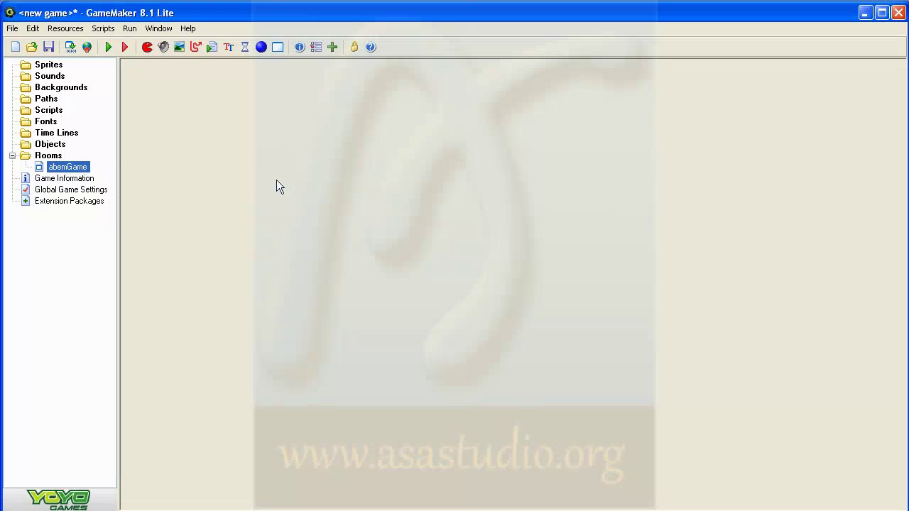
click(46, 65)
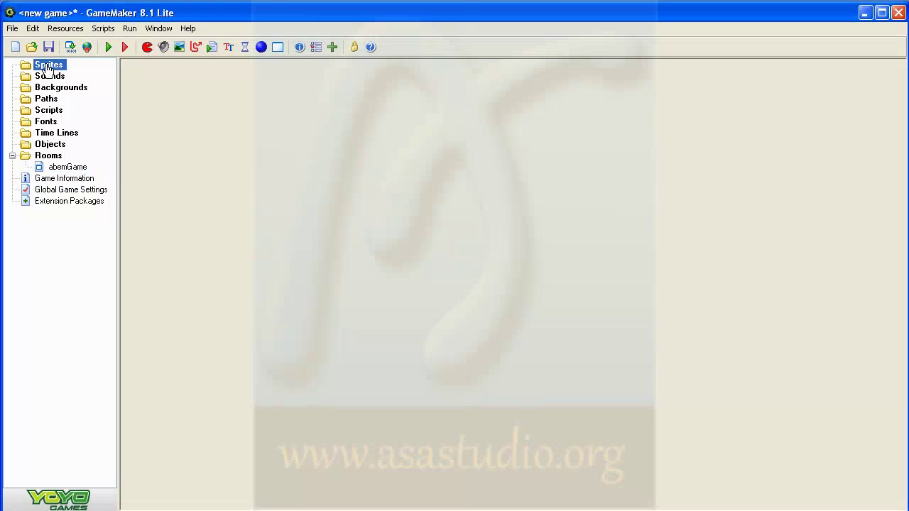
right_click(41, 66)
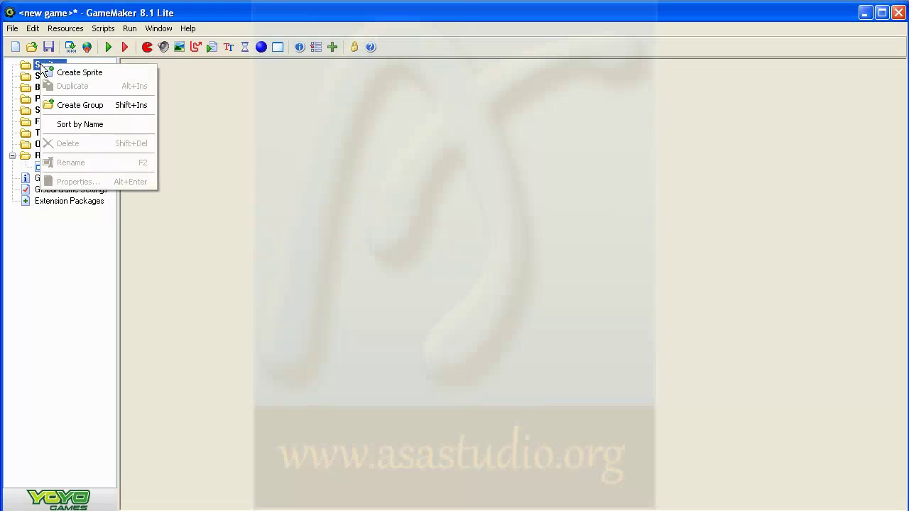
click(62, 71)
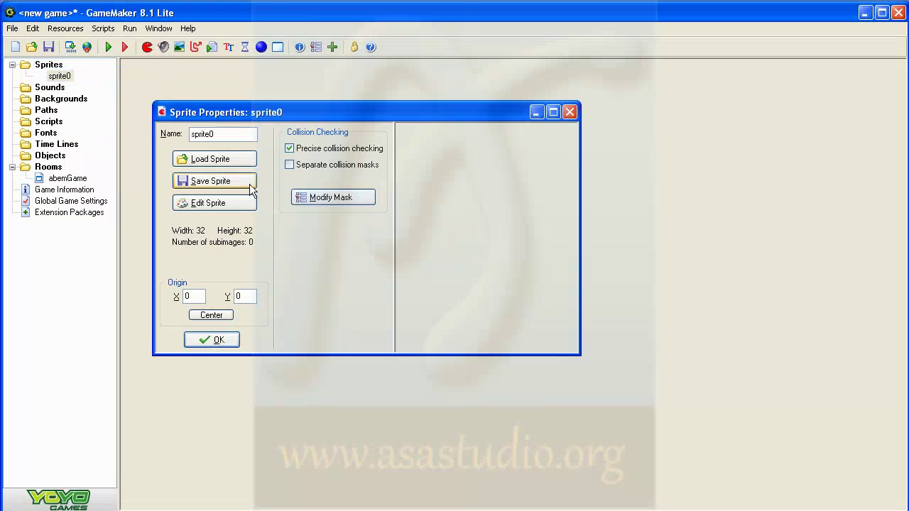
drag(221, 134, 162, 134)
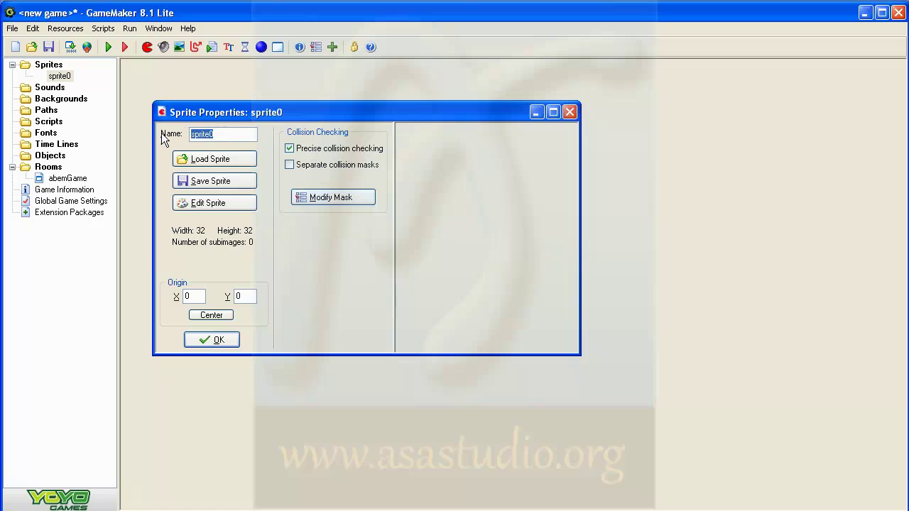
text(abem)
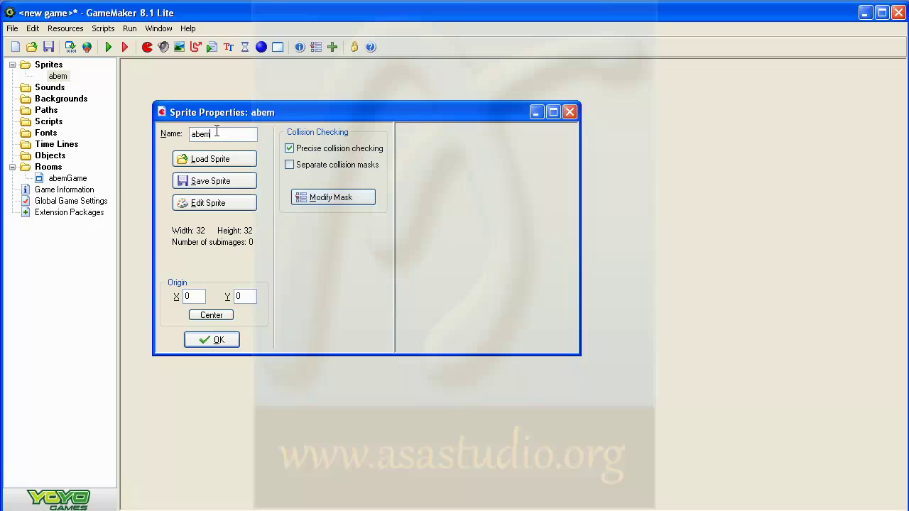
text(S)
Step: Open the abemS sprite for editing and add a new blank image 32 wide and 32 high
click(212, 202)
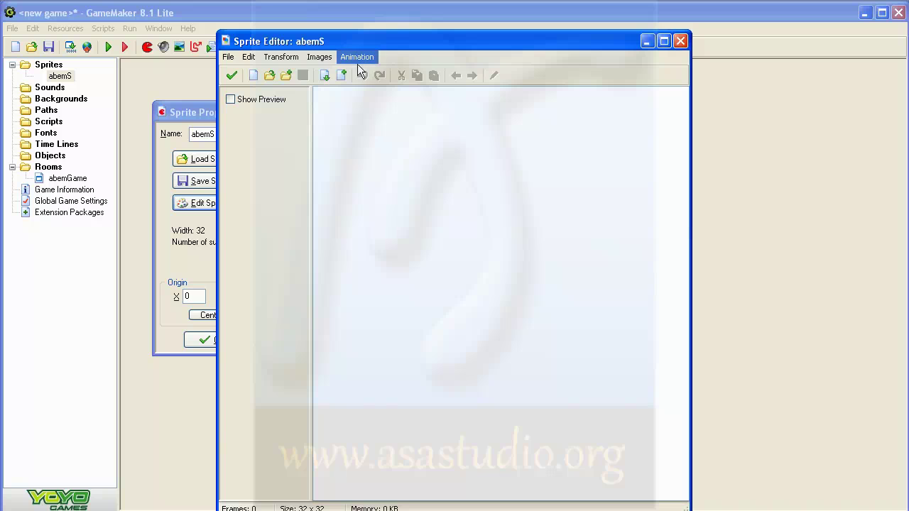
drag(356, 43, 440, 21)
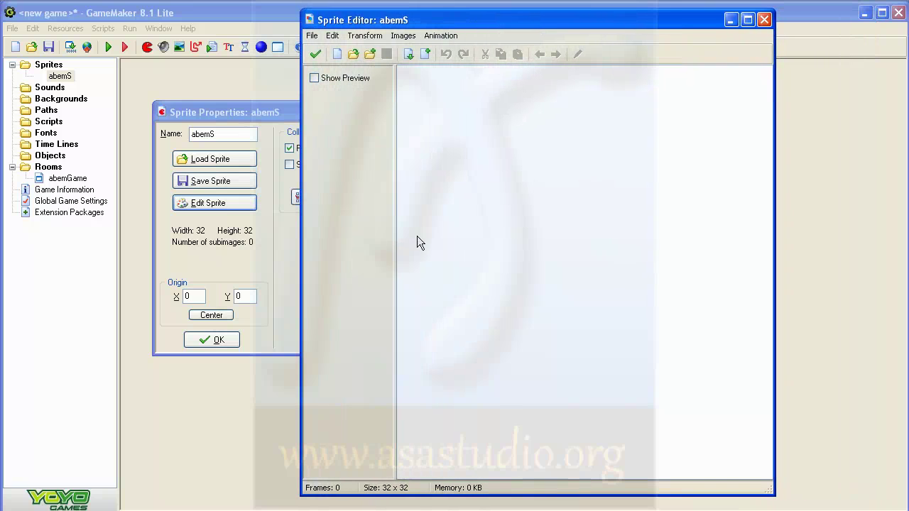
click(337, 55)
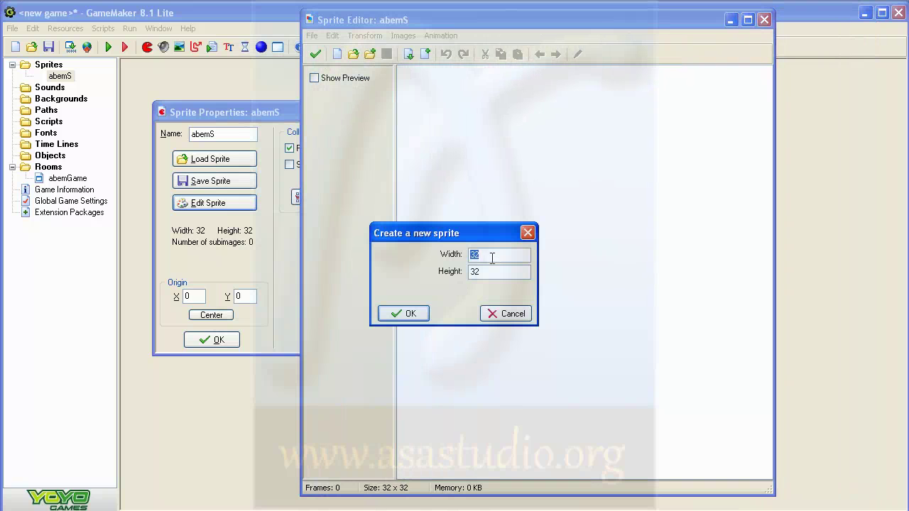
click(491, 274)
click(401, 313)
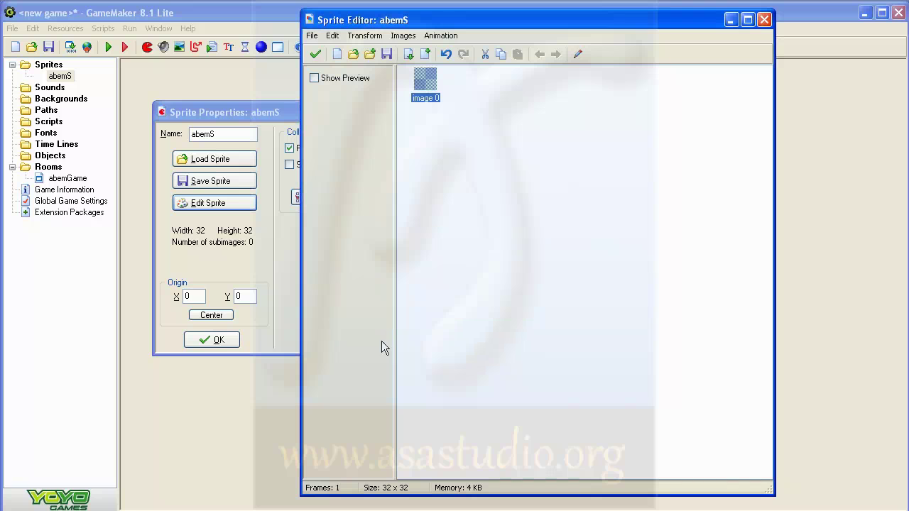
Step: Open the blank sprite image for pixel editing at 1200% zoom
double_click(425, 85)
drag(386, 29, 387, 14)
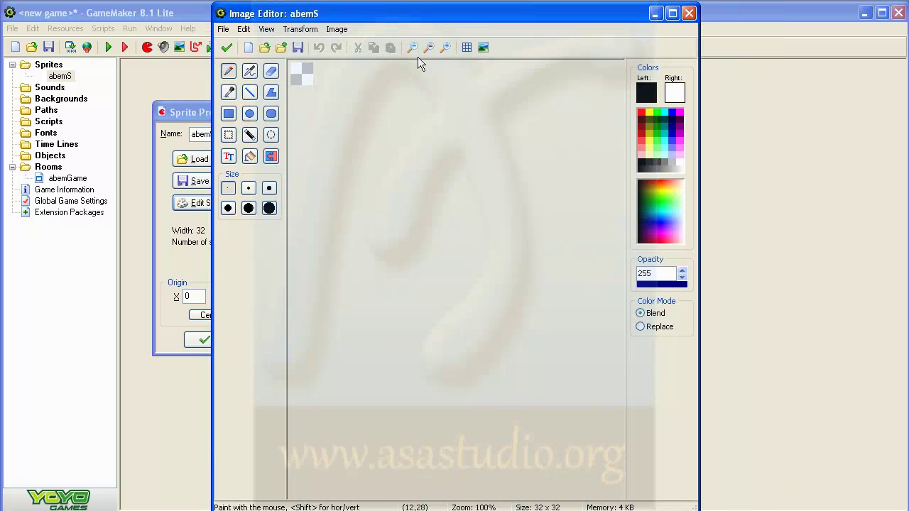
click(447, 46)
click(448, 45)
click(447, 45)
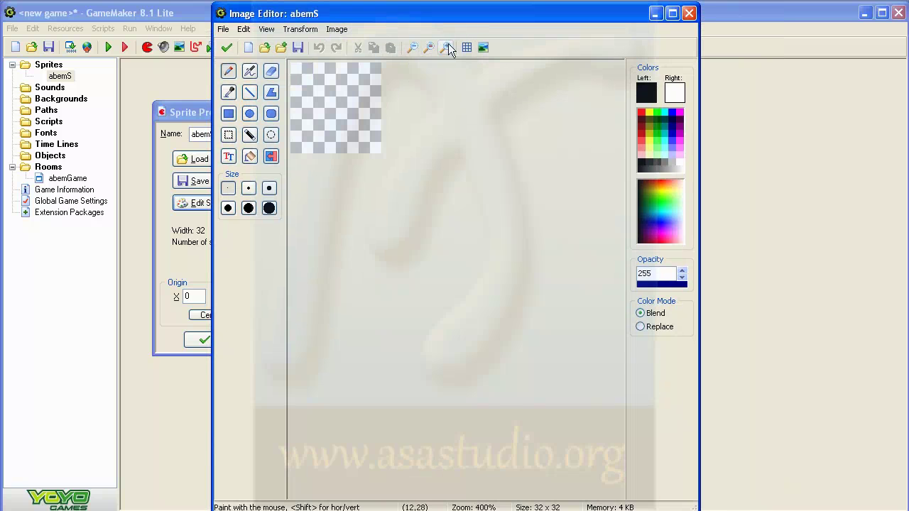
click(447, 45)
click(448, 45)
click(447, 46)
click(447, 45)
click(447, 45)
click(448, 46)
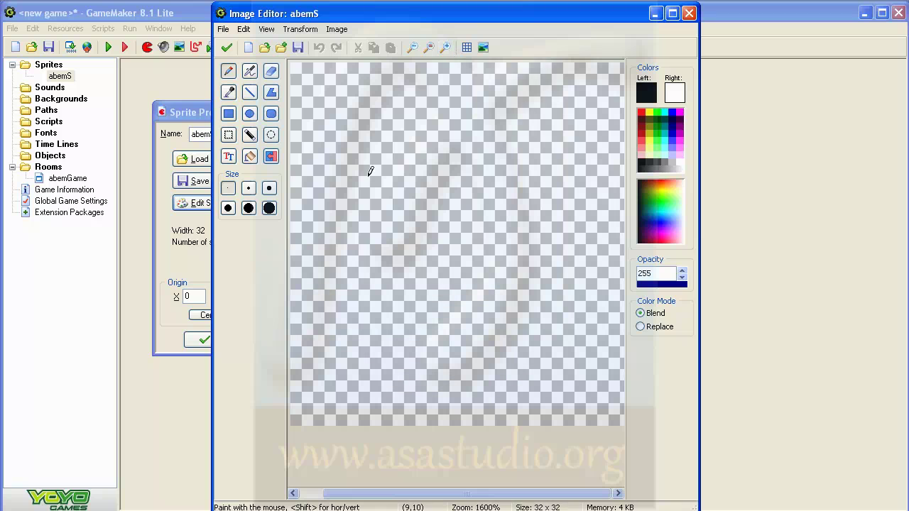
click(412, 48)
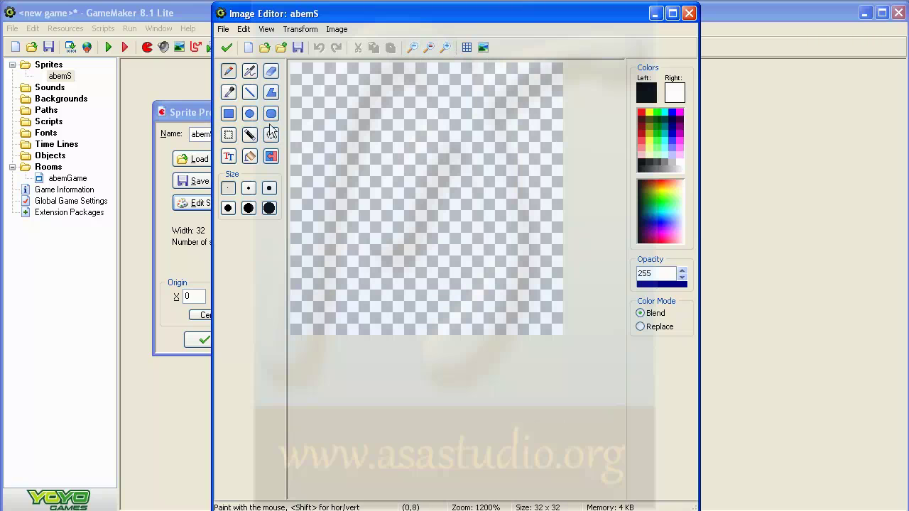
click(249, 114)
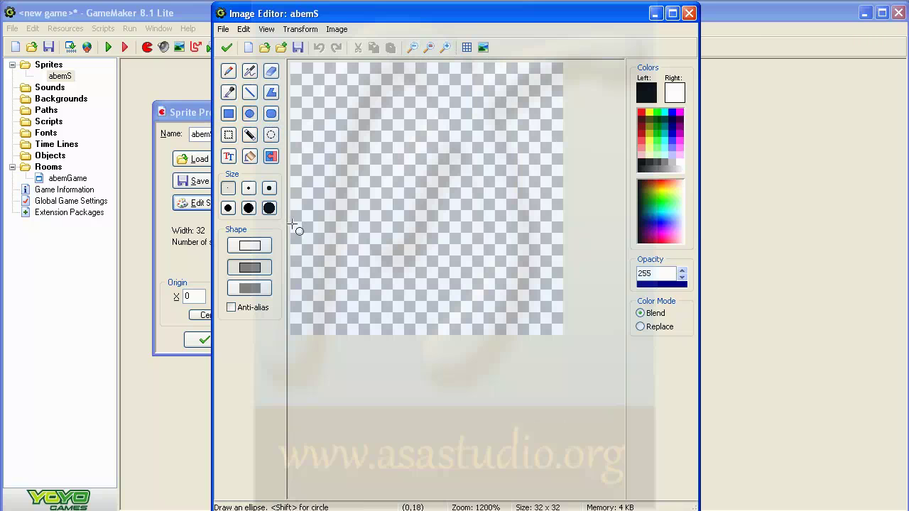
mouse_move(305, 75)
mouse_down()
mouse_move(537, 313)
mouse_move(558, 318)
mouse_up()
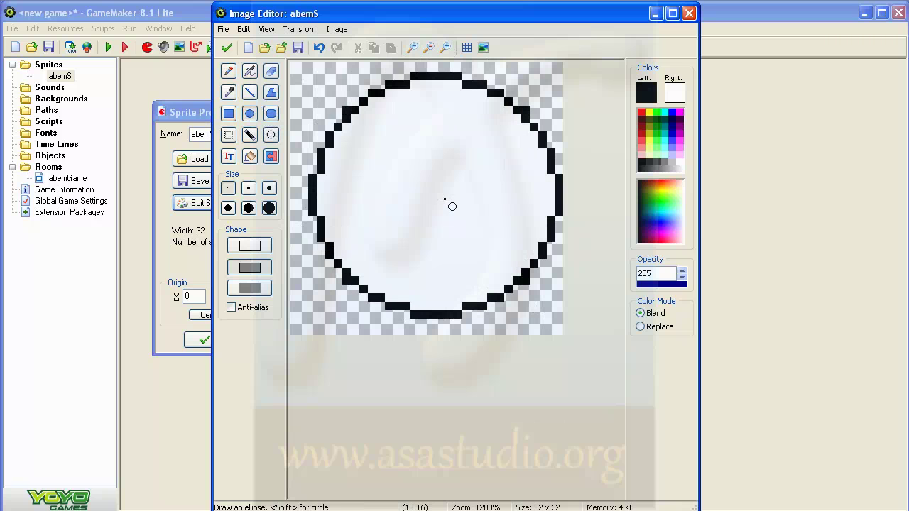
click(249, 134)
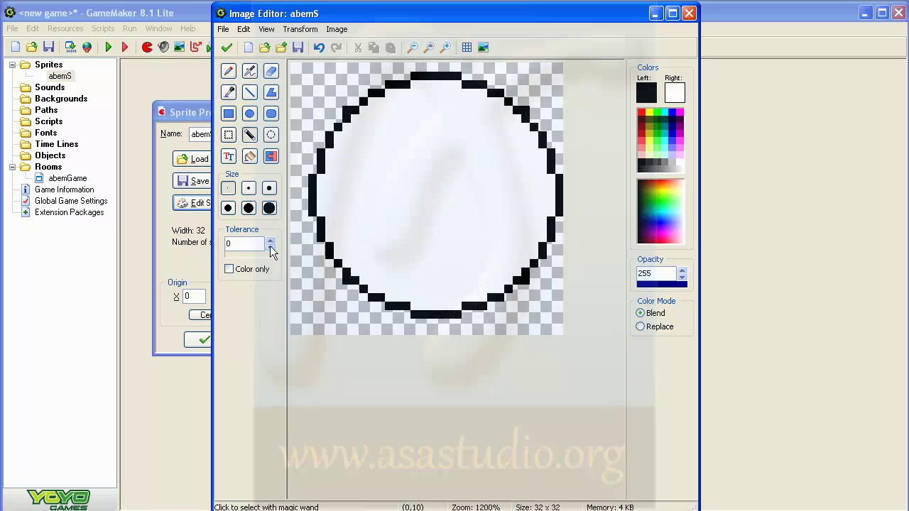
click(242, 29)
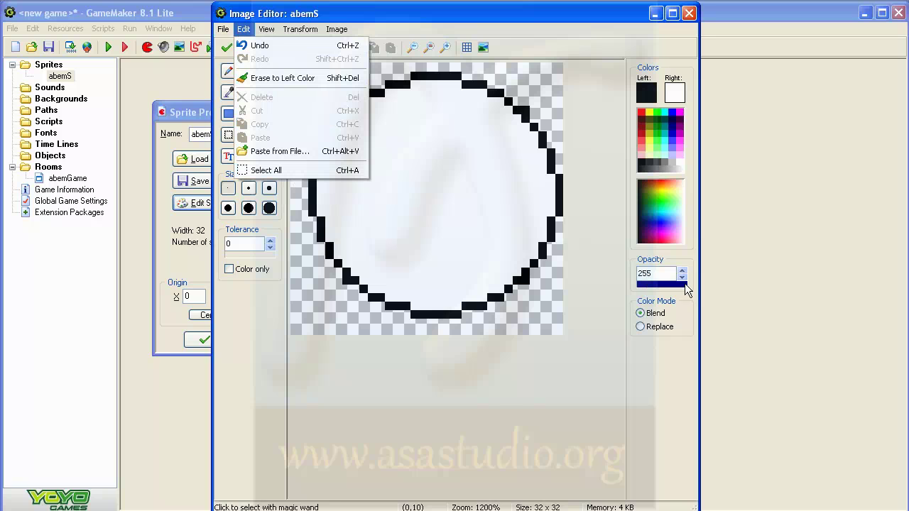
click(684, 323)
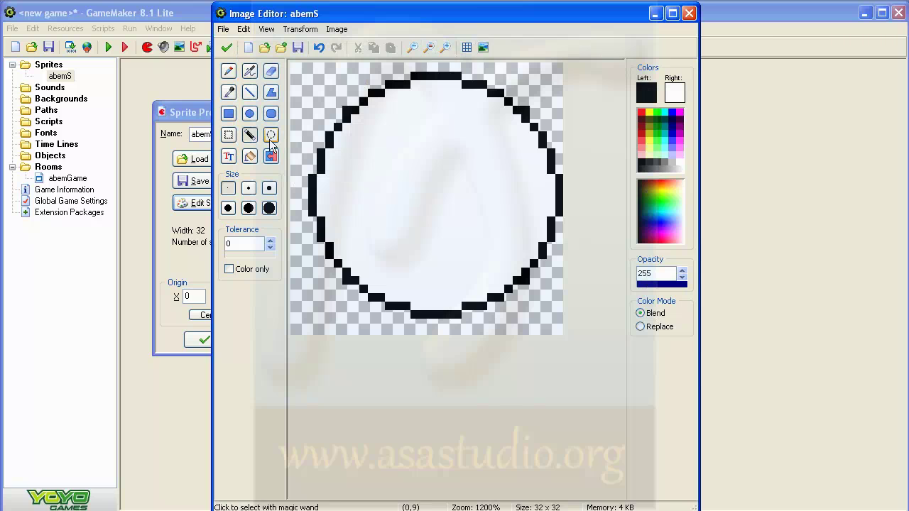
click(230, 136)
drag(291, 63, 576, 343)
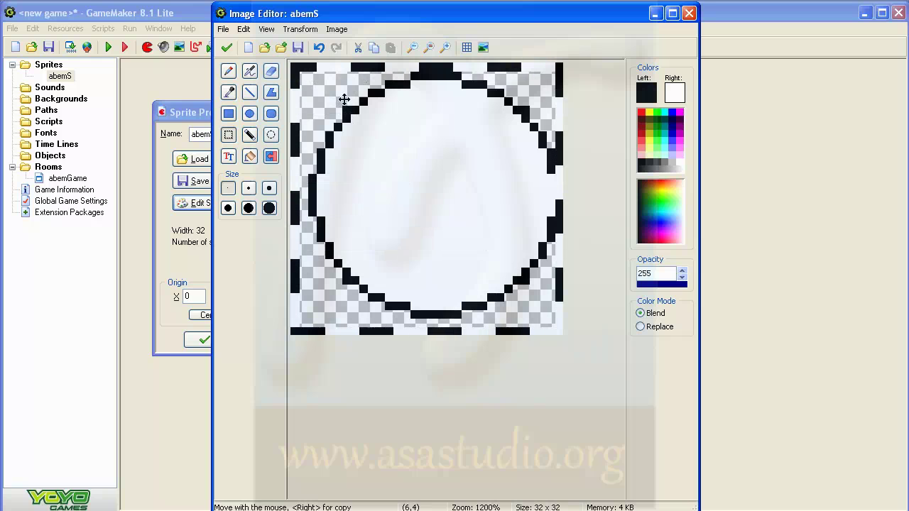
key(ctrl+z)
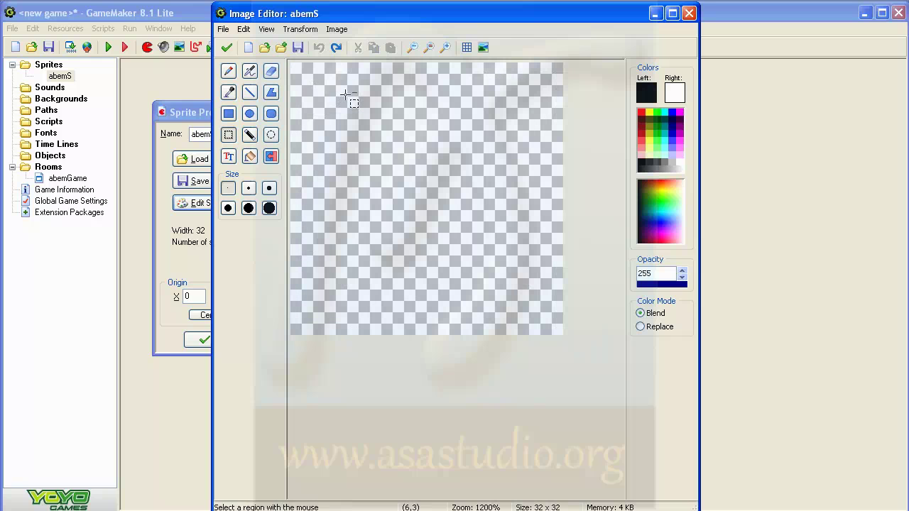
Step: Draw a white circle with a black outline filling the whole sprite image, and accept the image and the sprite properties
click(249, 116)
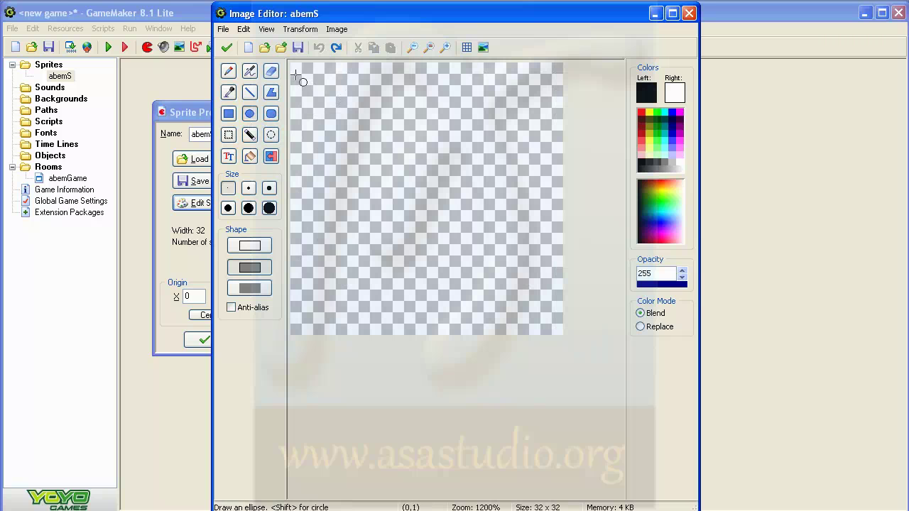
drag(302, 72, 556, 330)
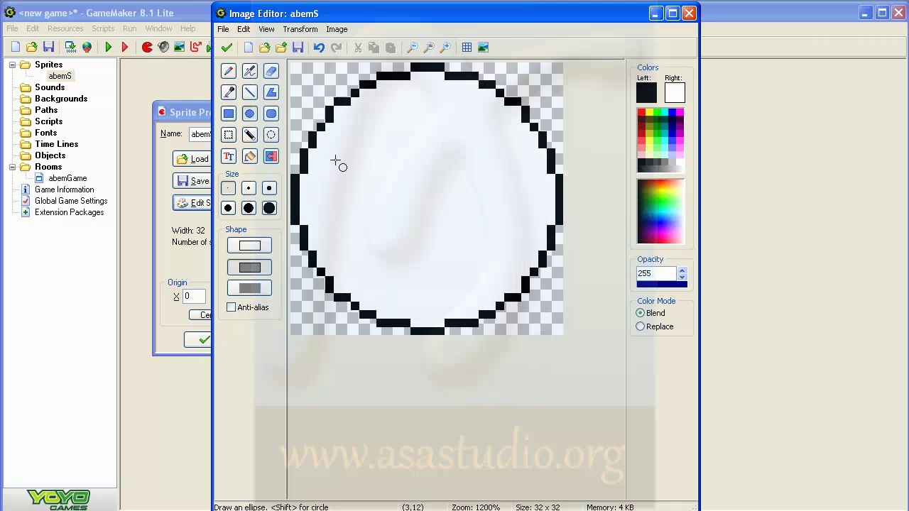
click(225, 47)
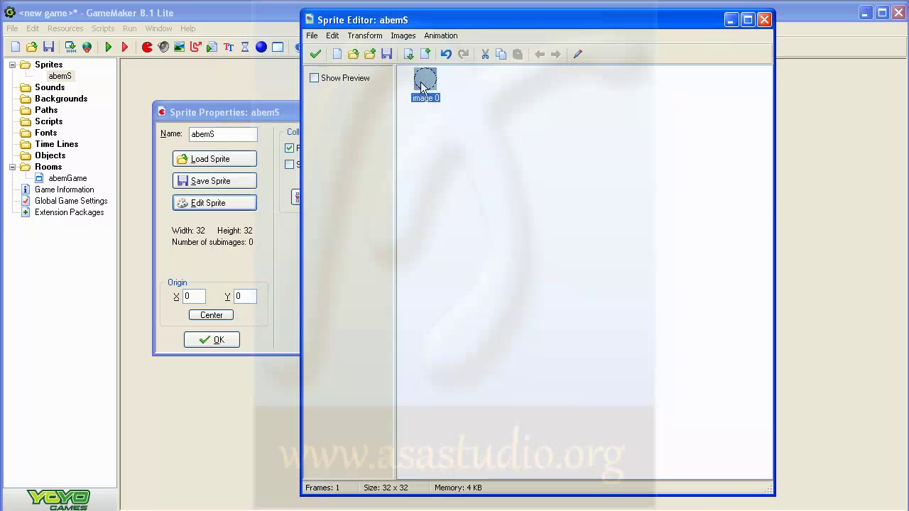
click(316, 55)
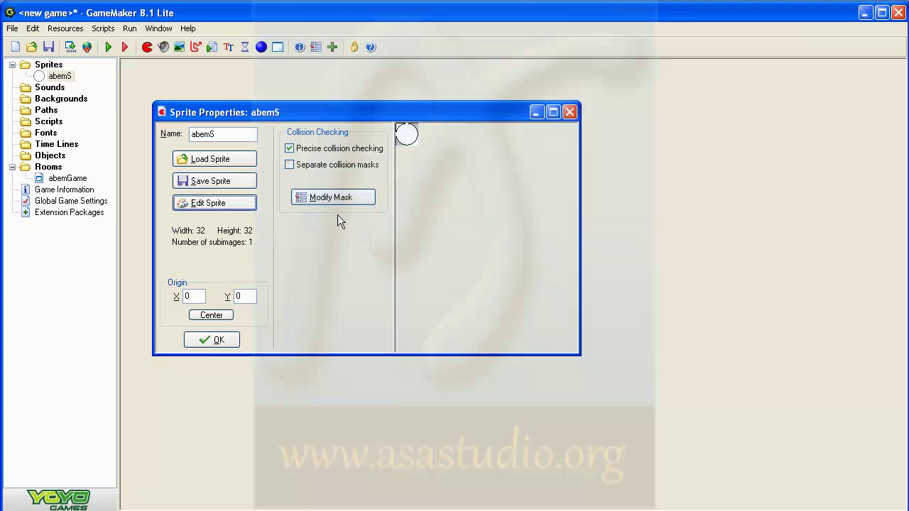
click(215, 341)
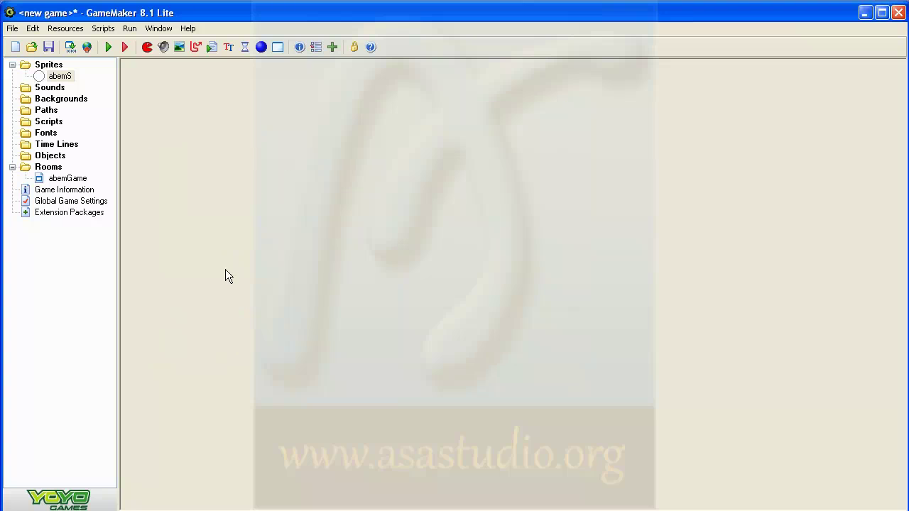
Step: Create a new object in the Objects group and name it abemO
click(59, 76)
click(51, 158)
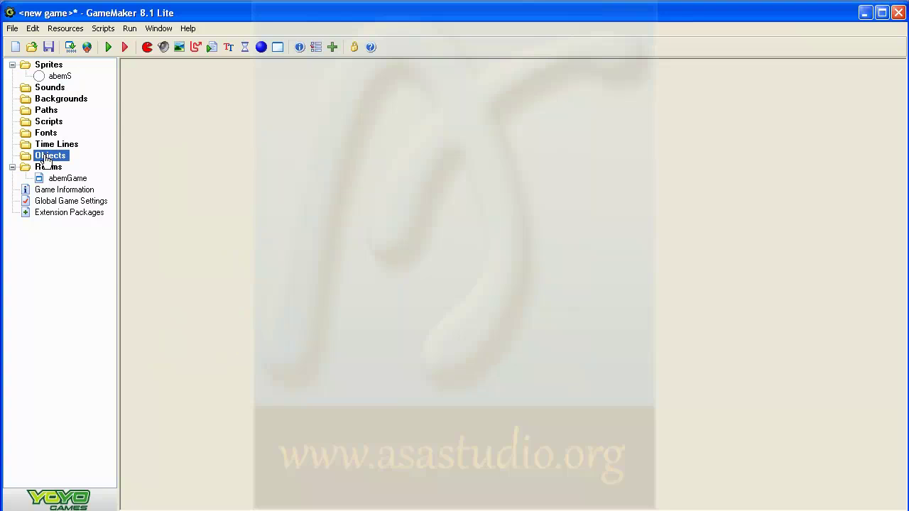
right_click(44, 161)
click(81, 164)
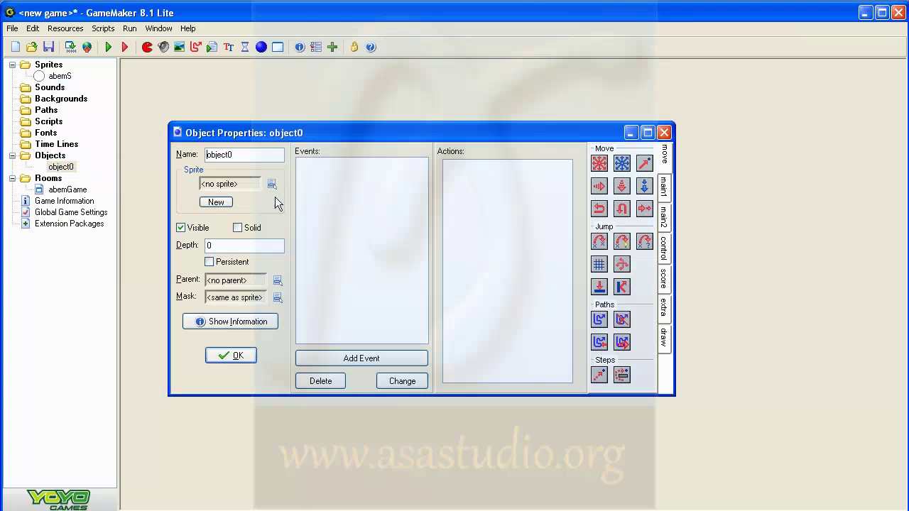
drag(244, 155, 181, 152)
text(abem)
text(O)
Step: Assign the abemS sprite to the abemO object and accept the object properties
click(272, 185)
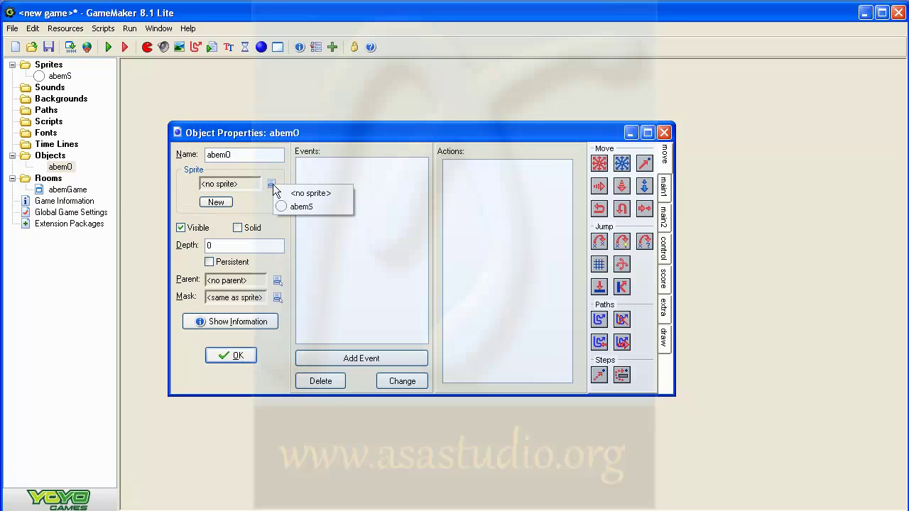
click(309, 206)
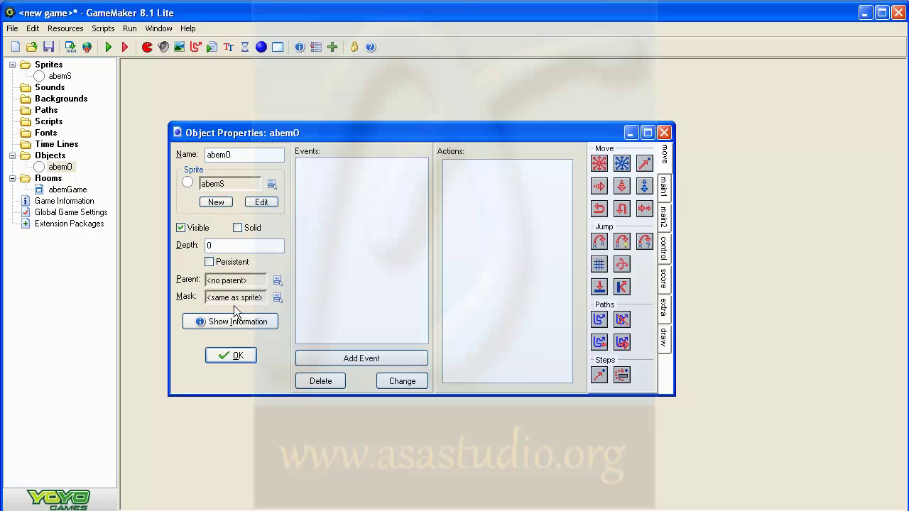
click(236, 357)
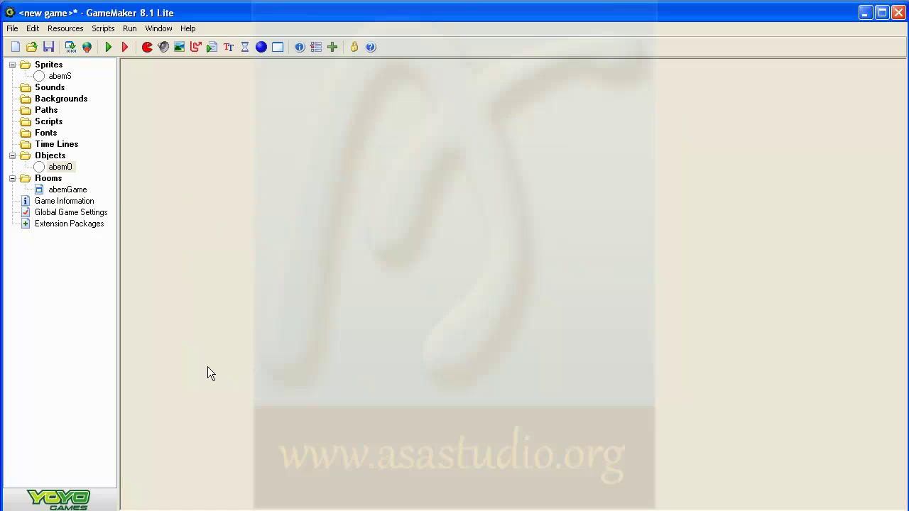
Step: Place one abemO instance in the upper middle of the abemGame room and test-run the game
double_click(63, 191)
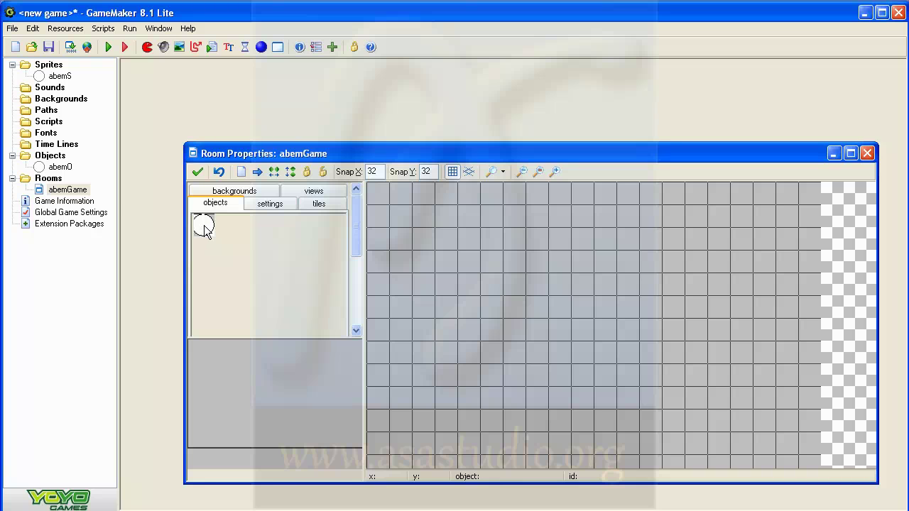
click(204, 225)
click(230, 235)
click(561, 263)
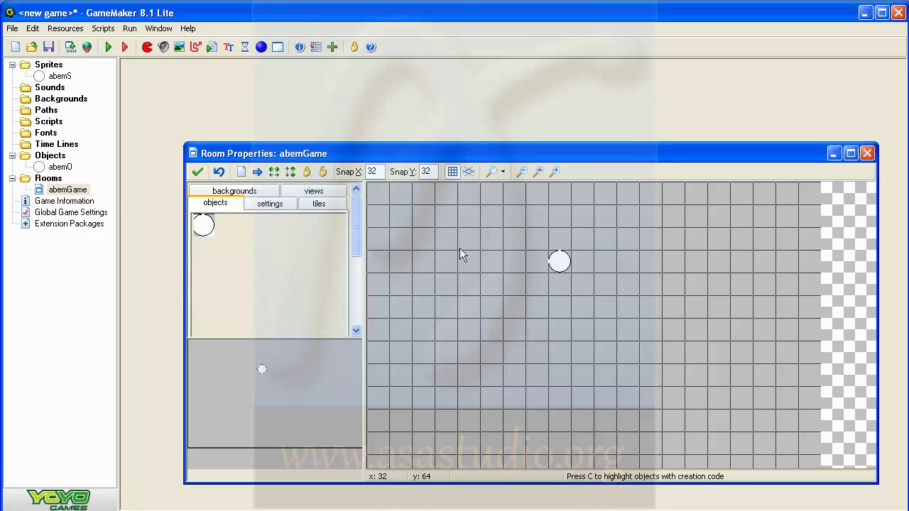
click(198, 171)
click(108, 47)
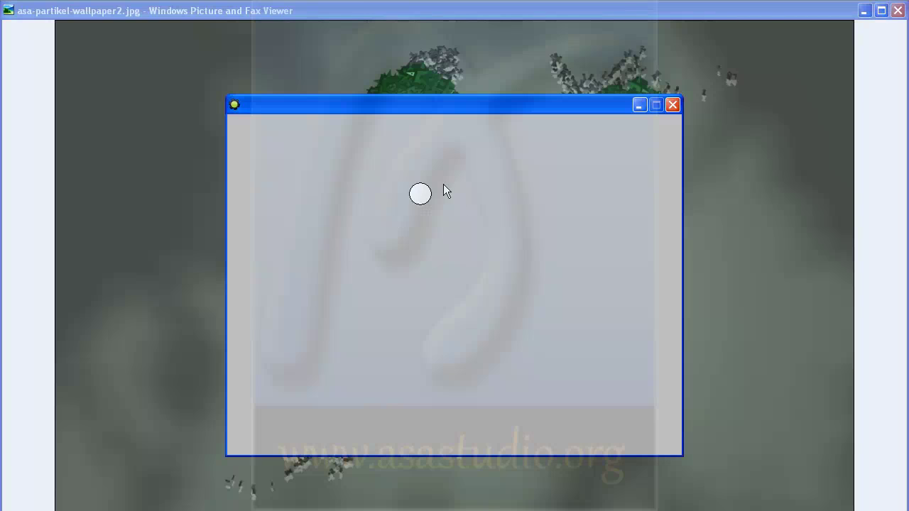